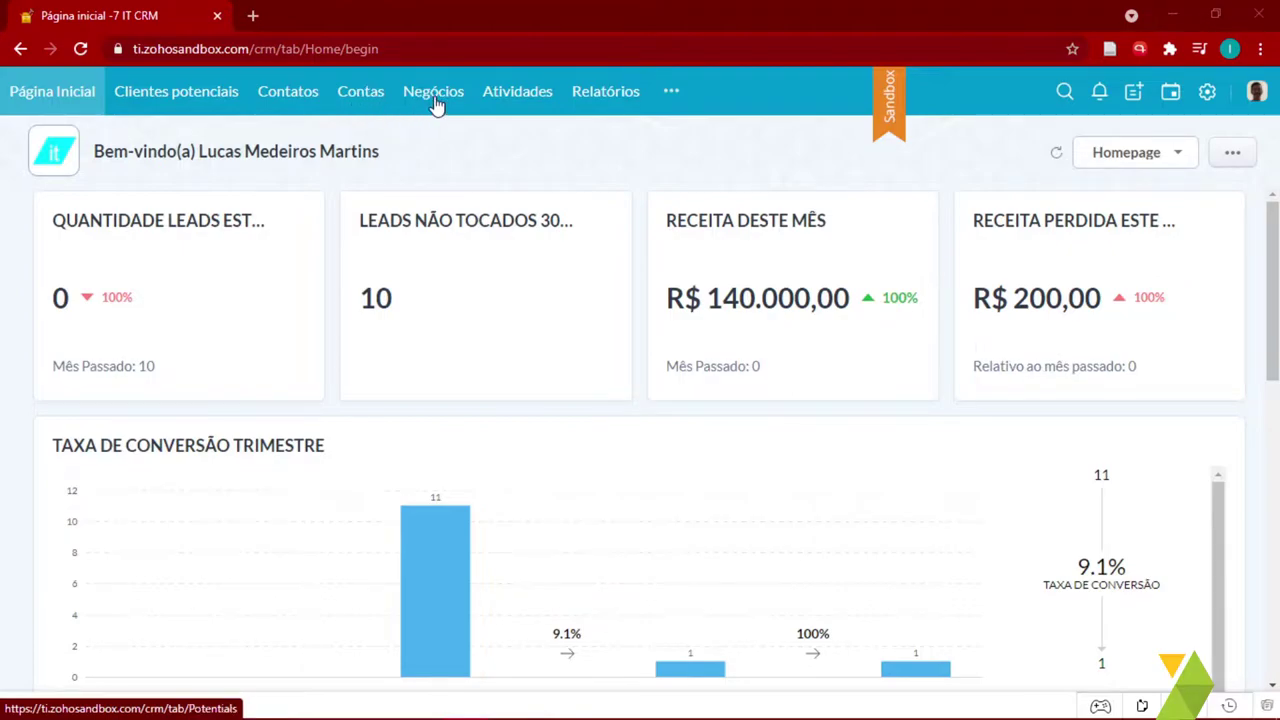
# Step: Review the completed task "Combinar de marcar reunião" in the activities, including its details and the related contact's deal summary
pyautogui.click(516, 93)
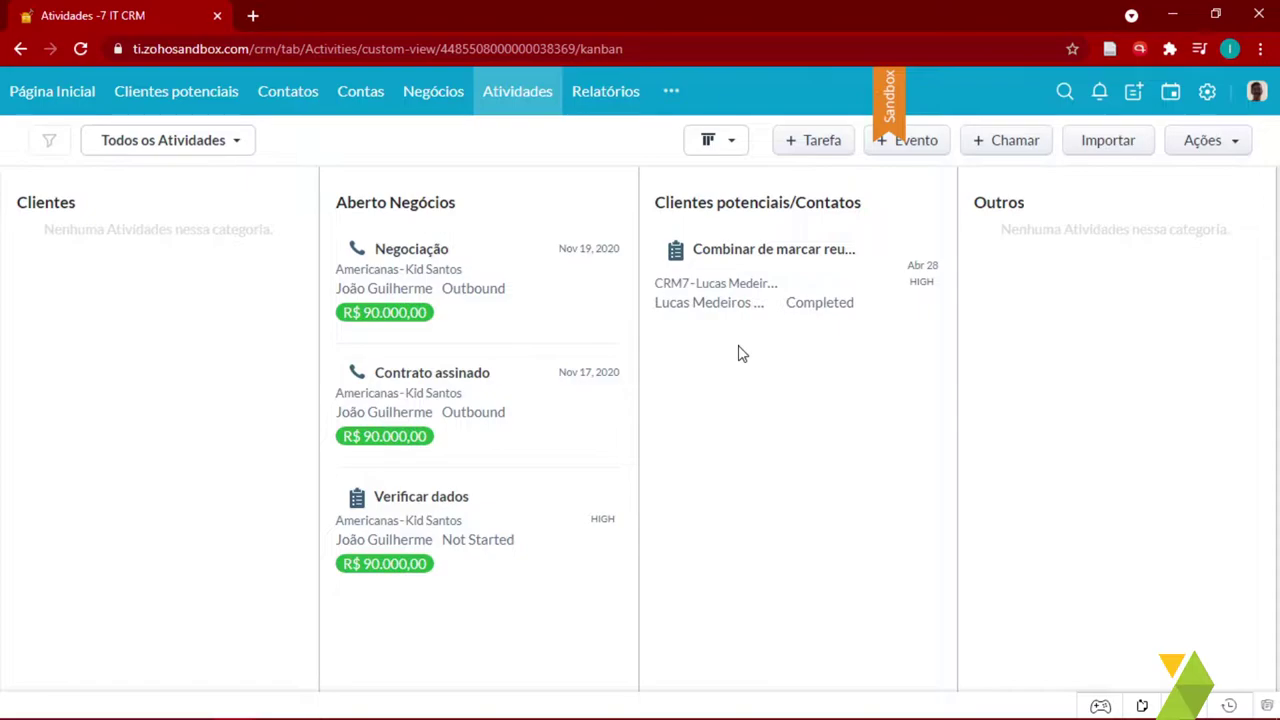
pyautogui.moveTo(768, 204); pyautogui.dragTo(858, 205)
pyautogui.click(765, 290)
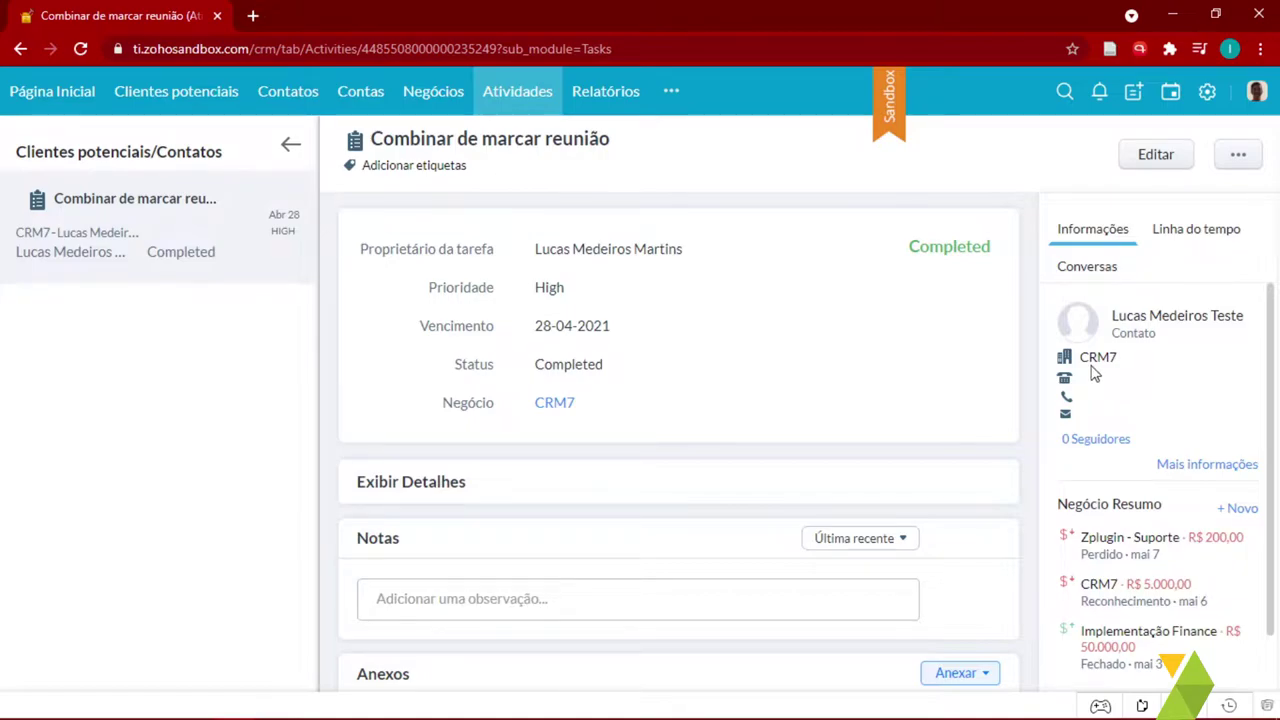
pyautogui.scroll(-1, 1100, 360)
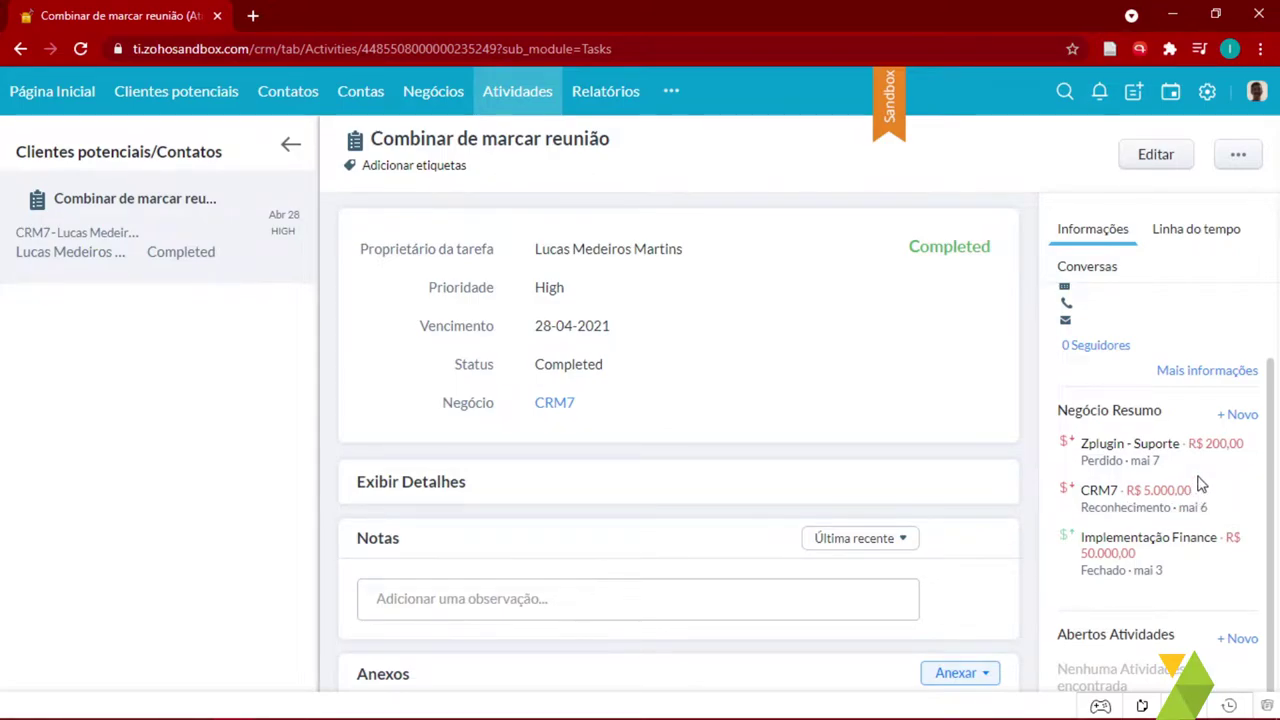
pyautogui.scroll(-1, 1201, 484)
pyautogui.moveTo(1083, 441); pyautogui.dragTo(1108, 441)
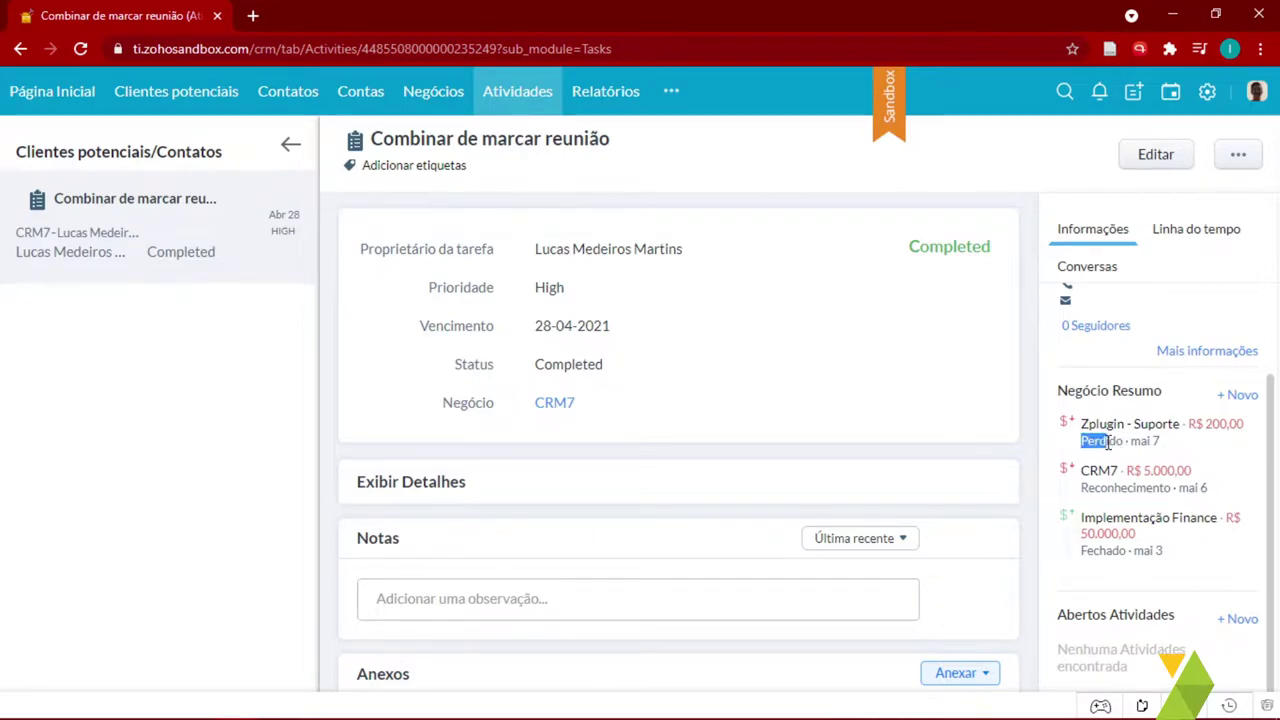
pyautogui.click(1115, 443)
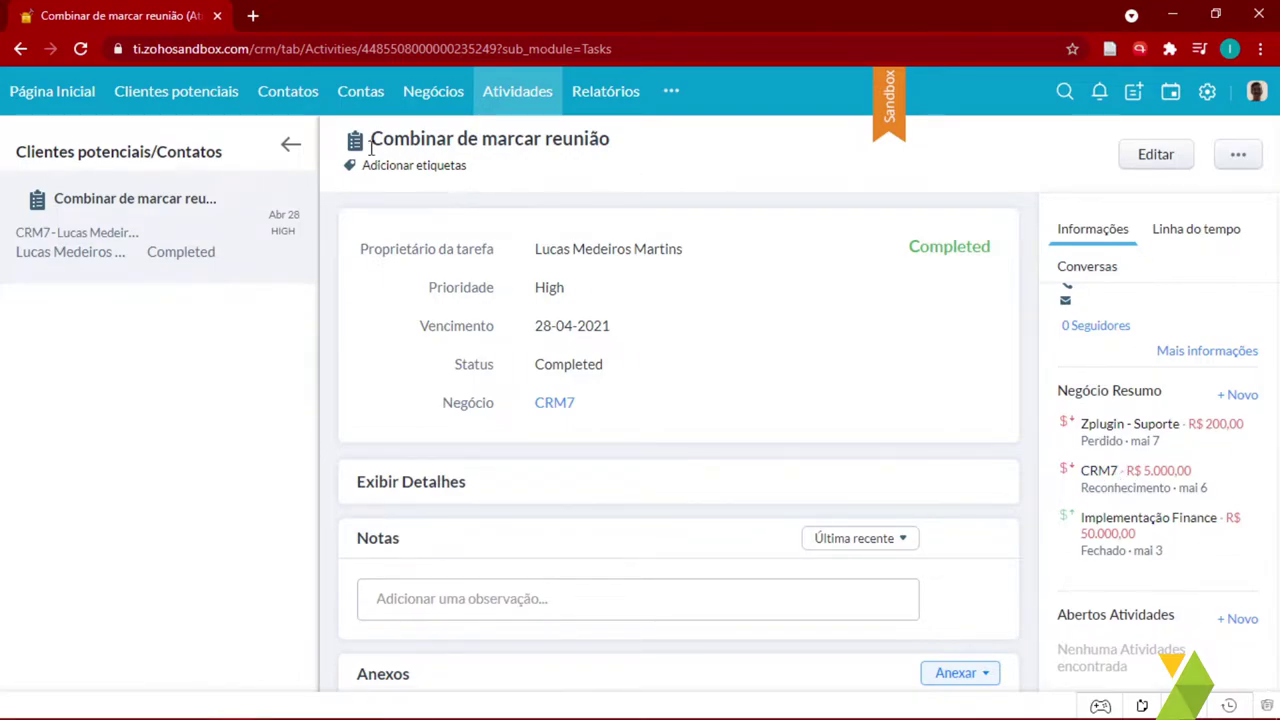
pyautogui.click(289, 150)
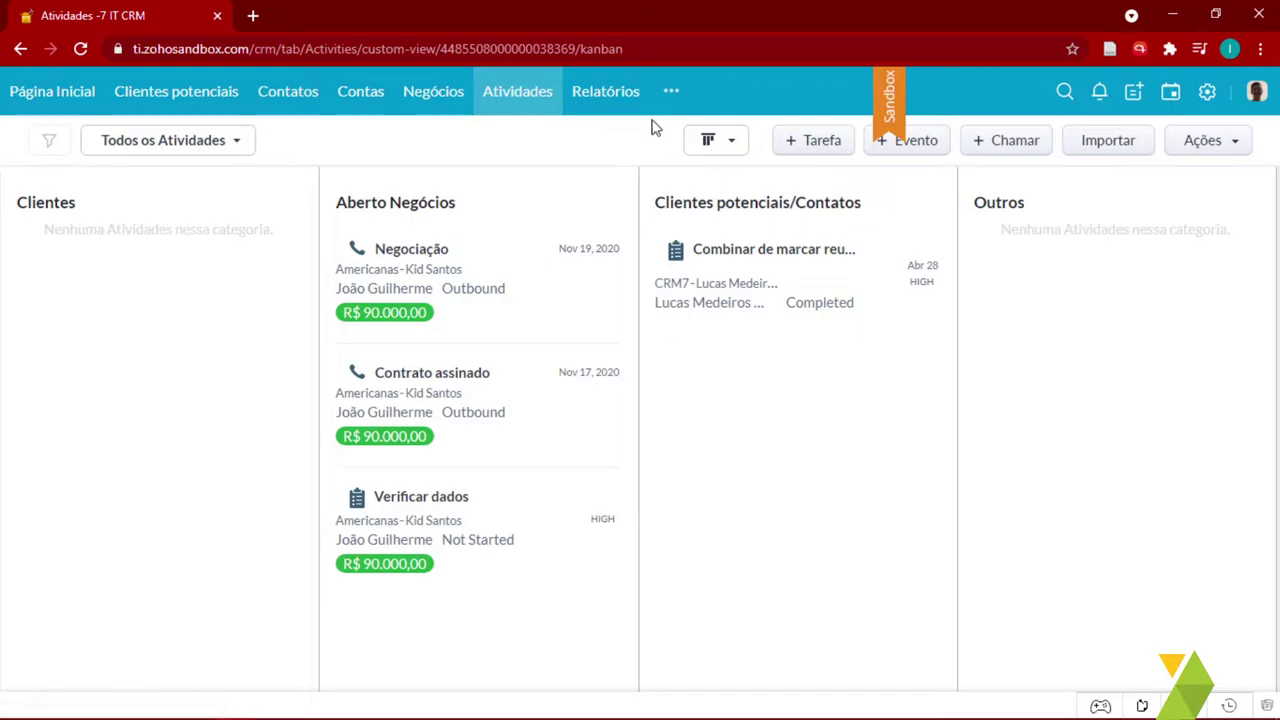
# Step: Create a new task with the subject "Verificar Solicitação de Desconto"
pyautogui.click(818, 143)
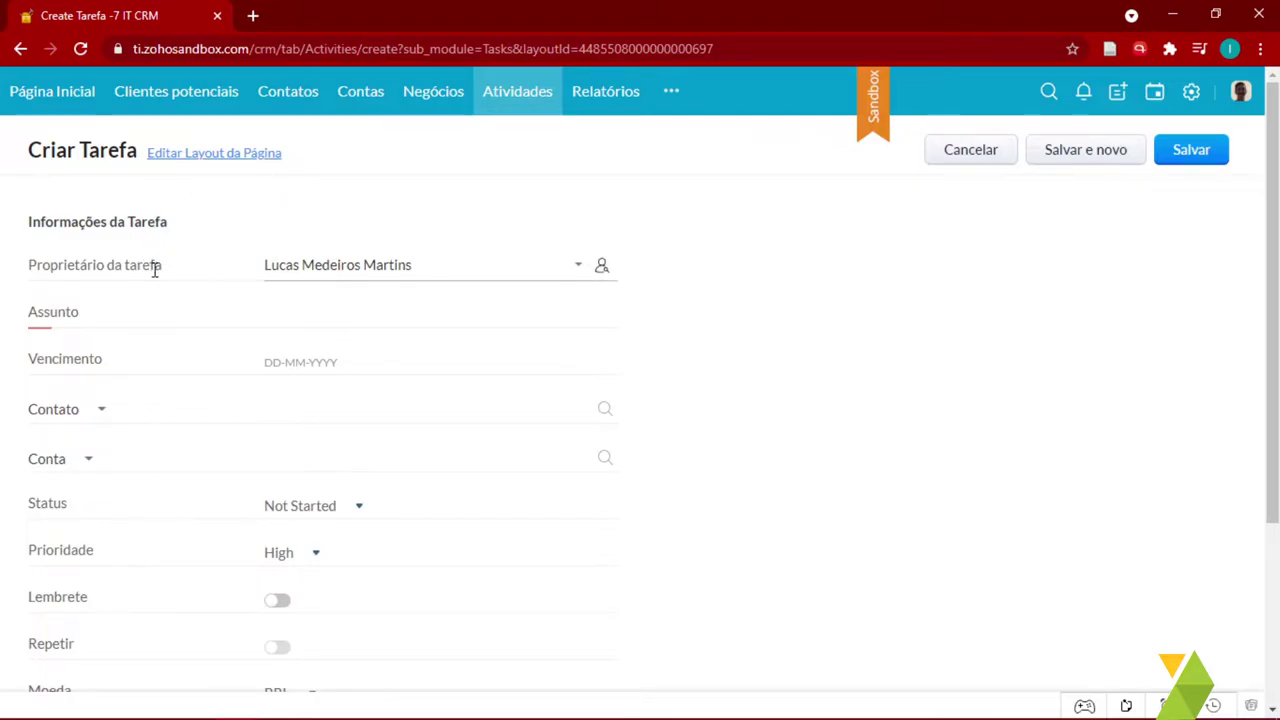
pyautogui.click(312, 308)
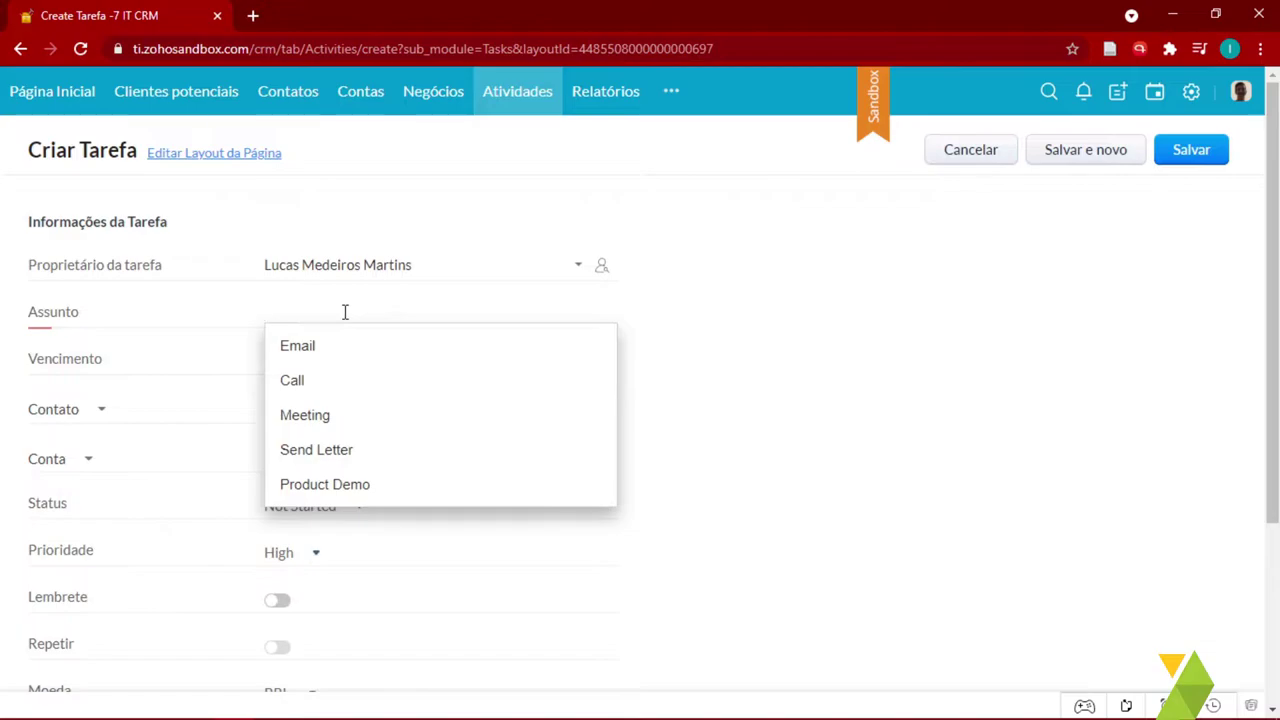
pyautogui.write('Verificar Solicitação')
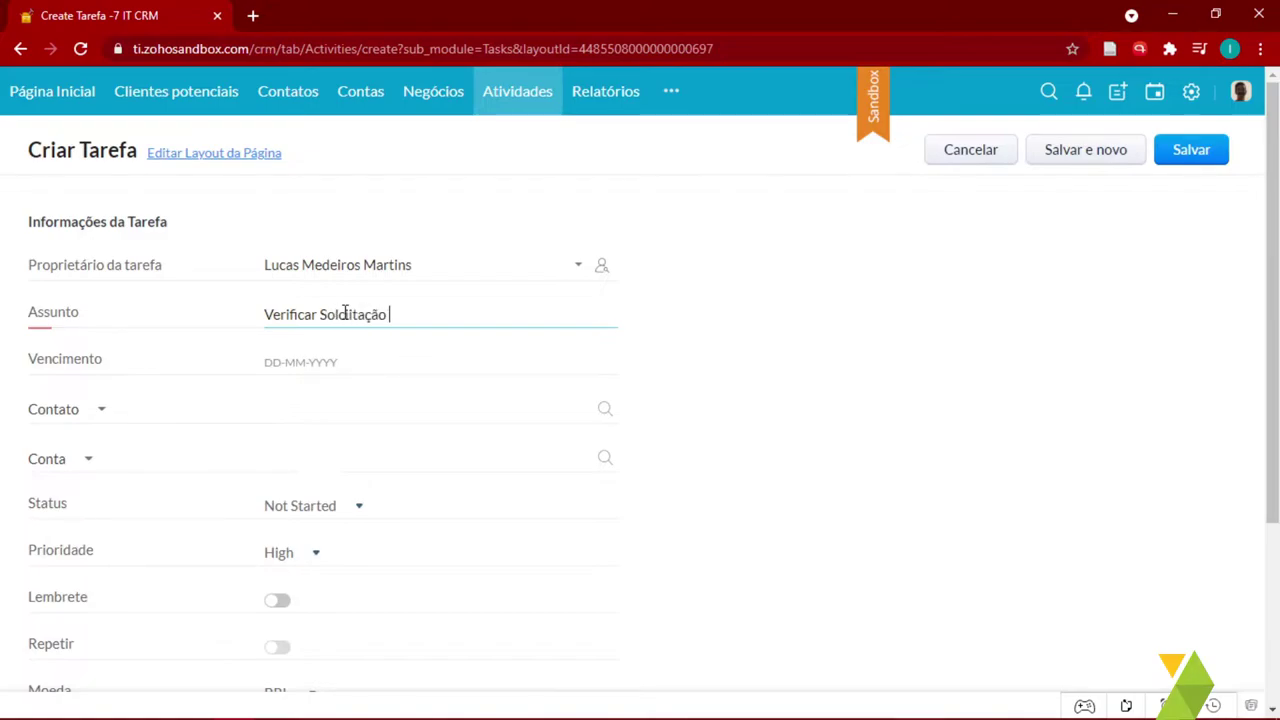
pyautogui.press('BackSpace')
pyautogui.write('ic')
pyautogui.write('itac')
pyautogui.write('ão de Desconto')
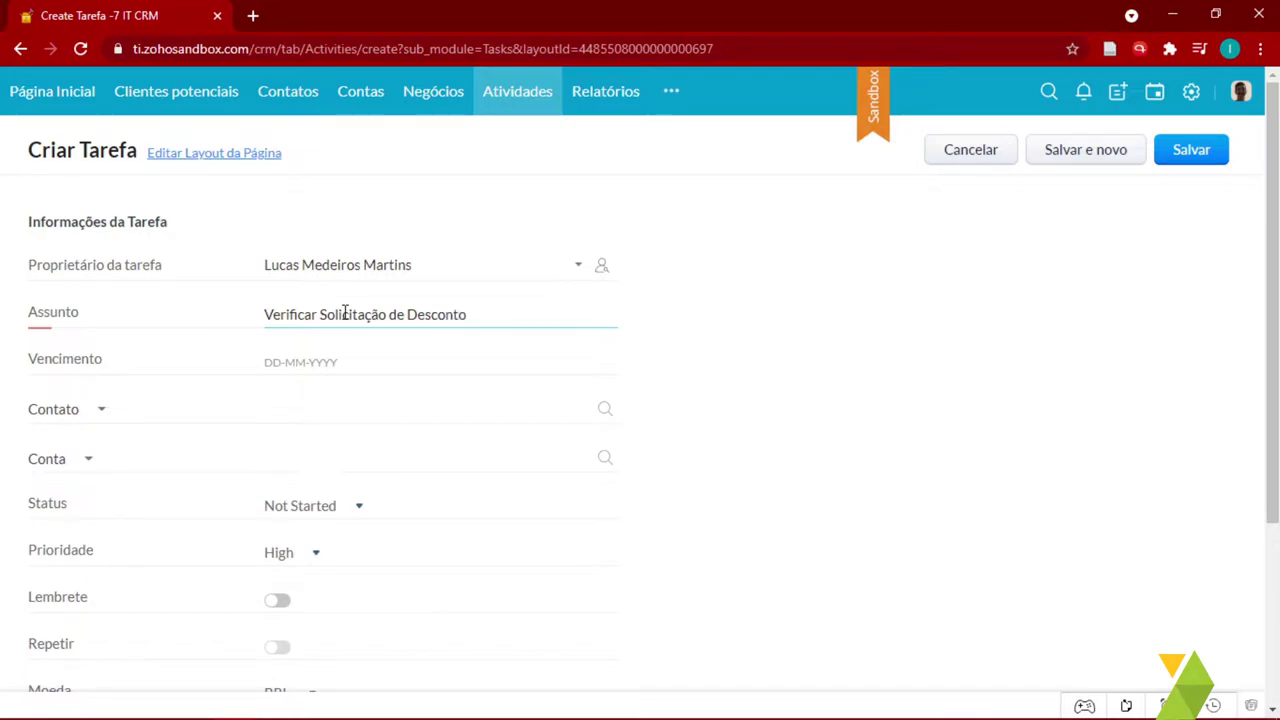
# Step: Set the task's due date to 12-05-2021 and link it to the test contact of the CRM7 account
pyautogui.click(332, 361)
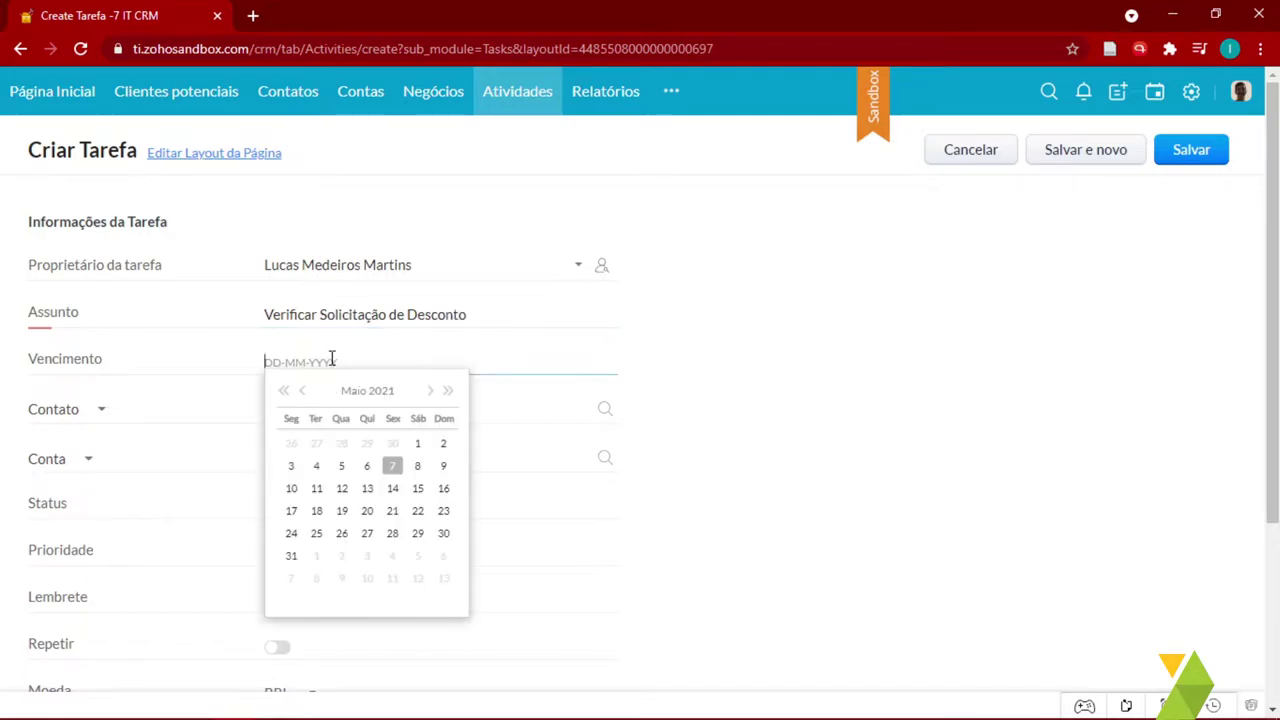
pyautogui.click(342, 490)
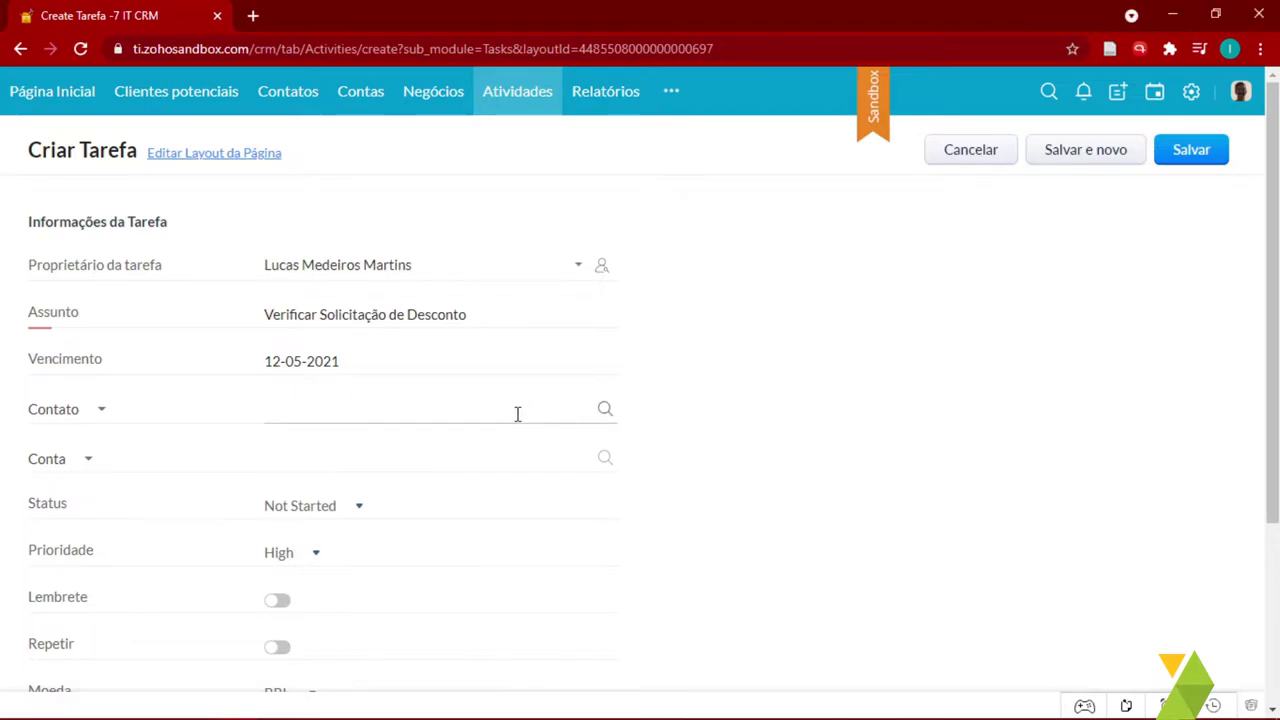
pyautogui.write('Luc')
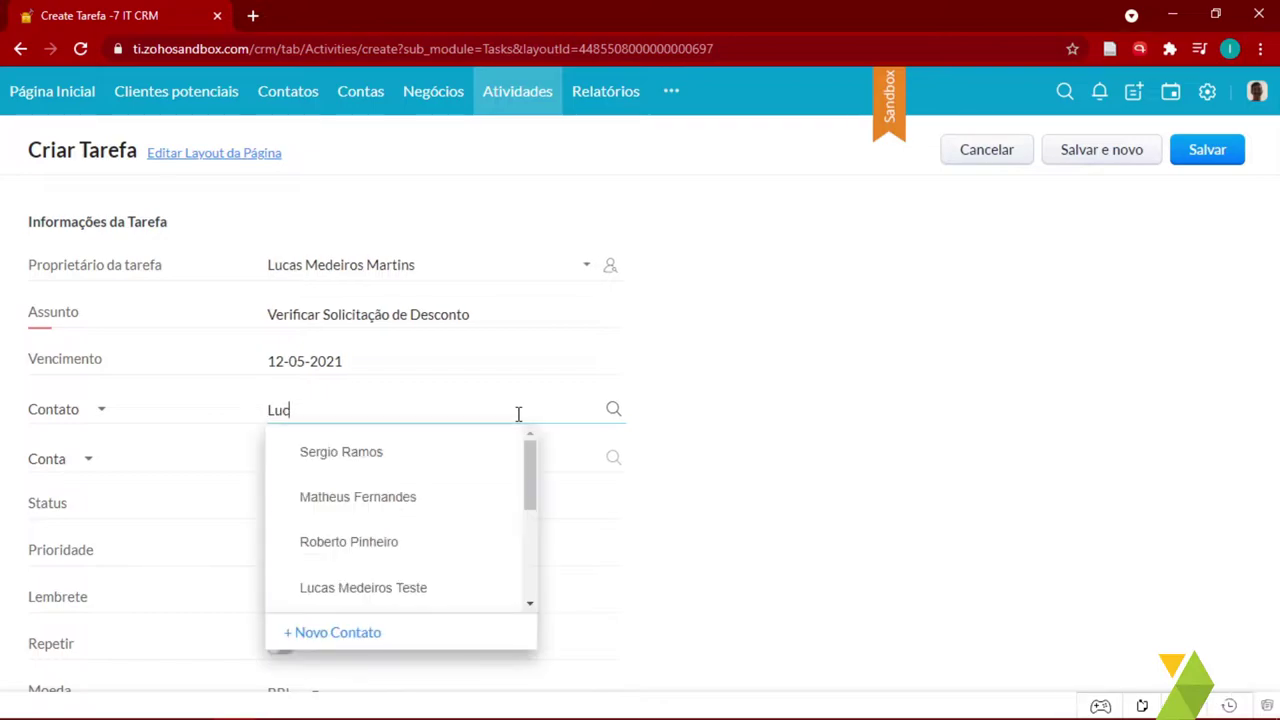
pyautogui.write('as')
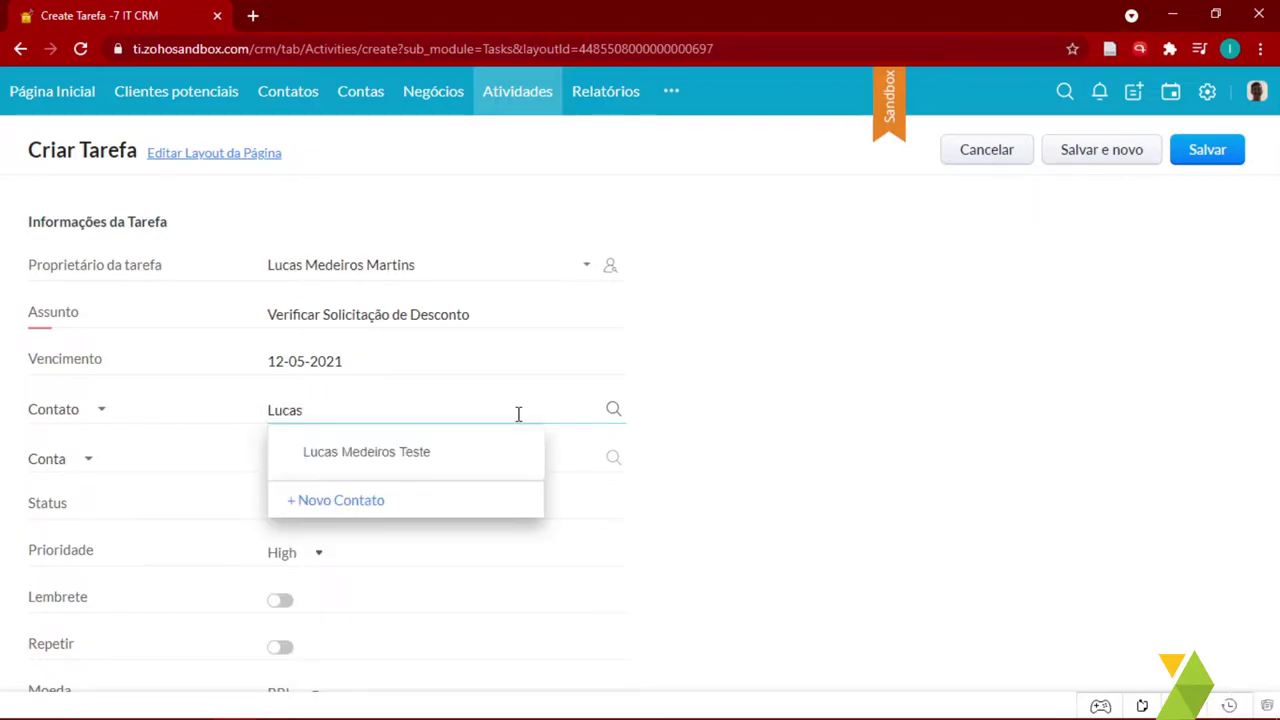
pyautogui.click(460, 452)
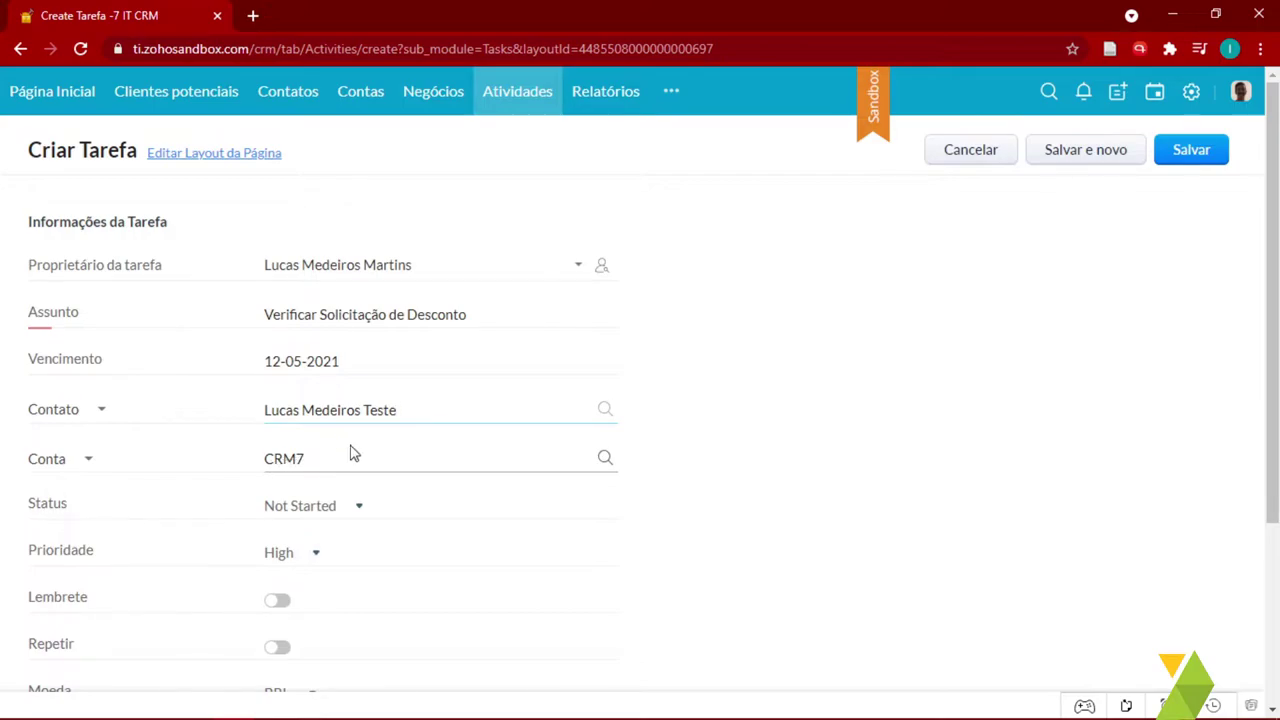
# Step: Set the task's status to In Progress and keep its priority at High
pyautogui.scroll(-2, 360, 422)
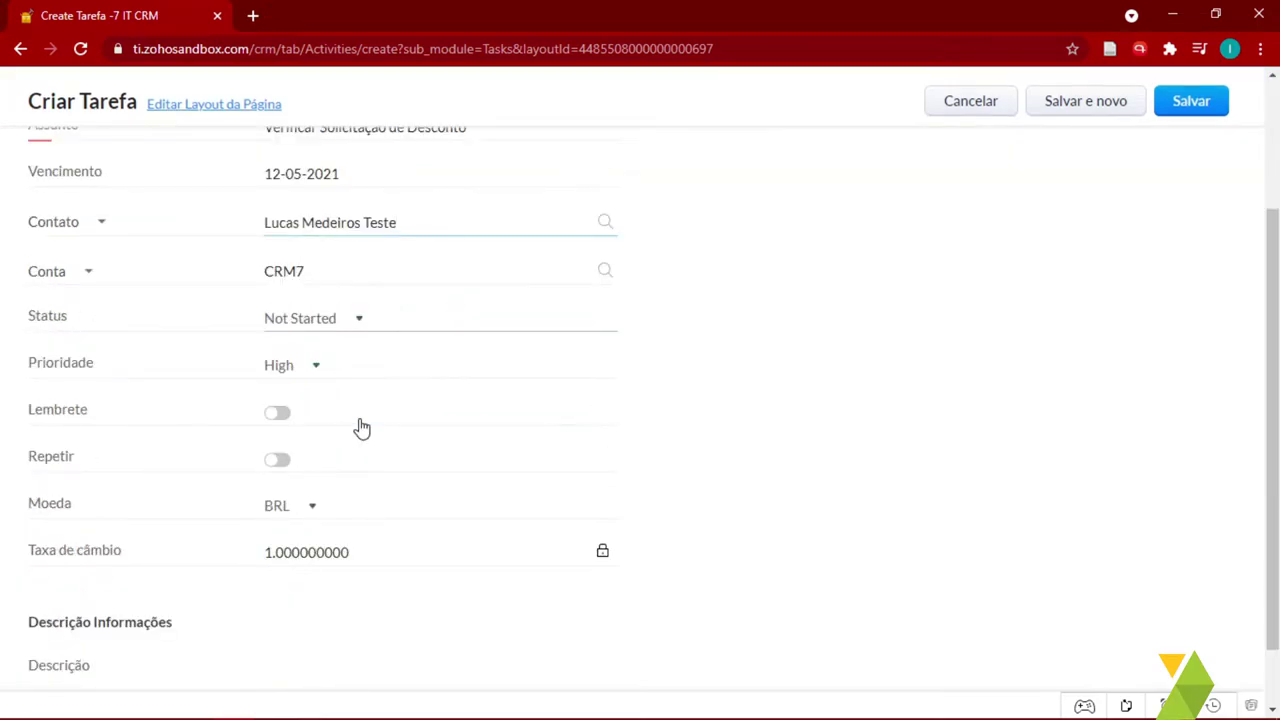
pyautogui.click(325, 322)
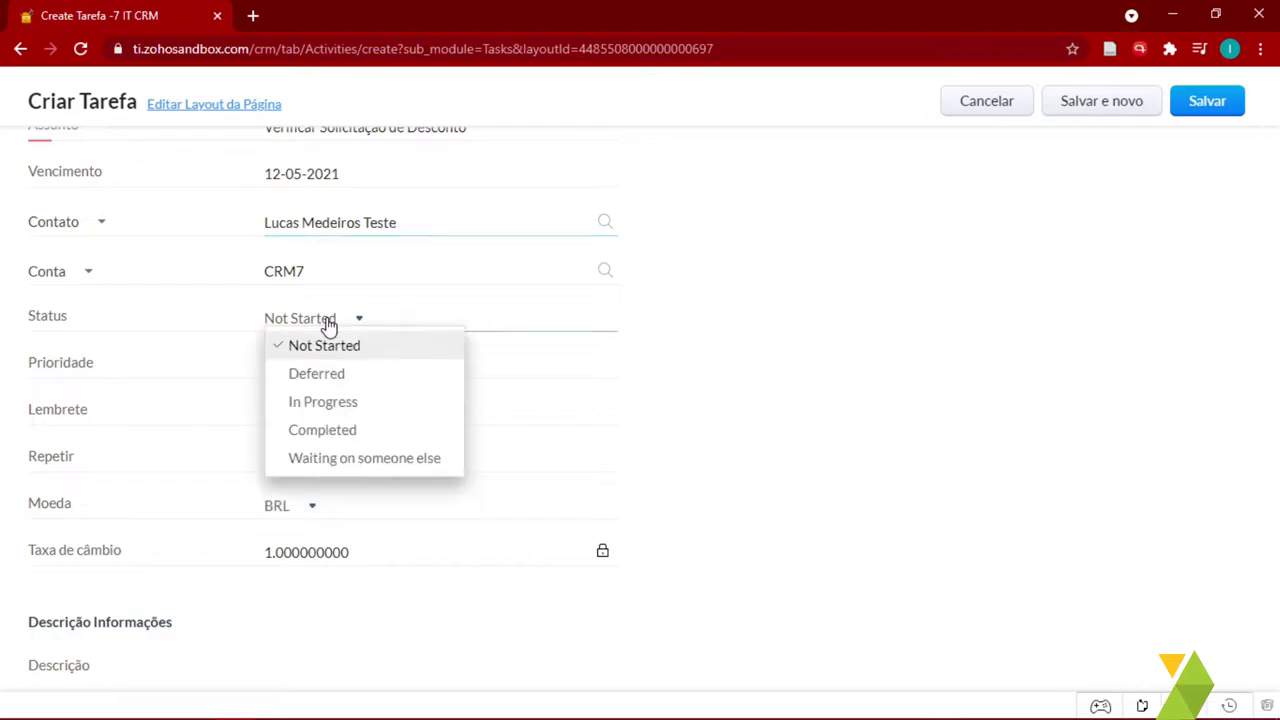
pyautogui.click(357, 410)
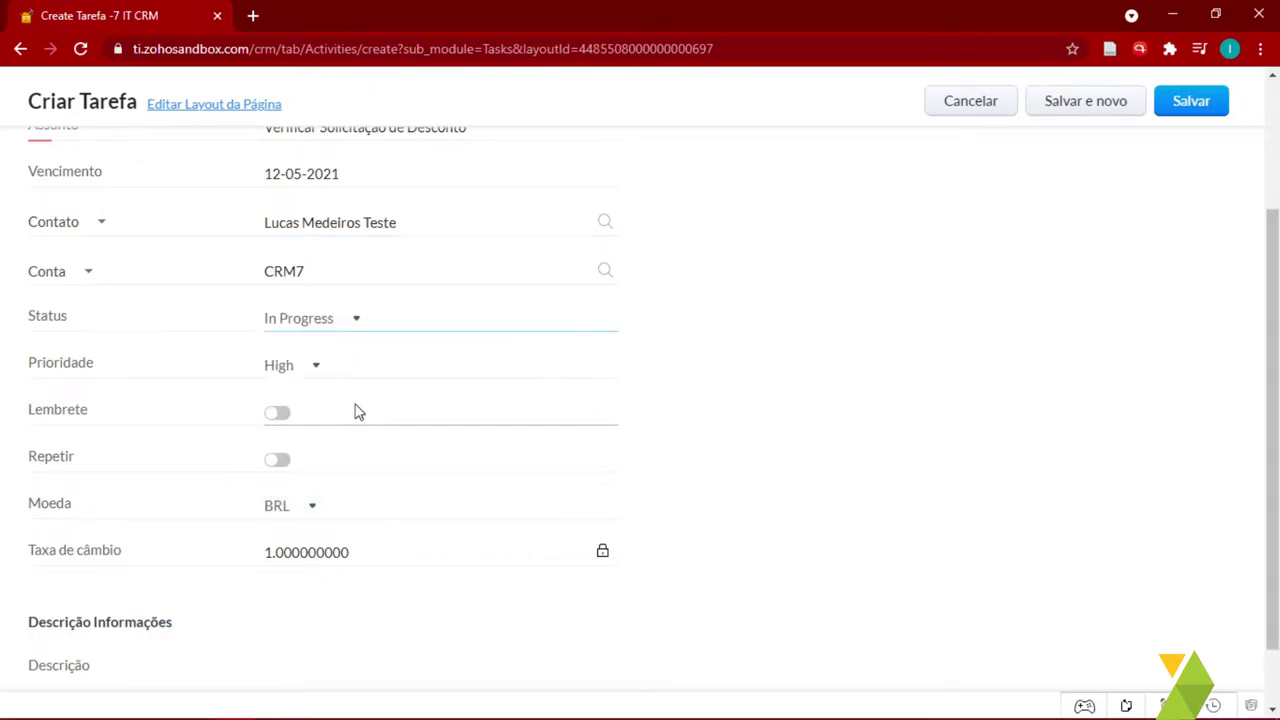
pyautogui.click(306, 372)
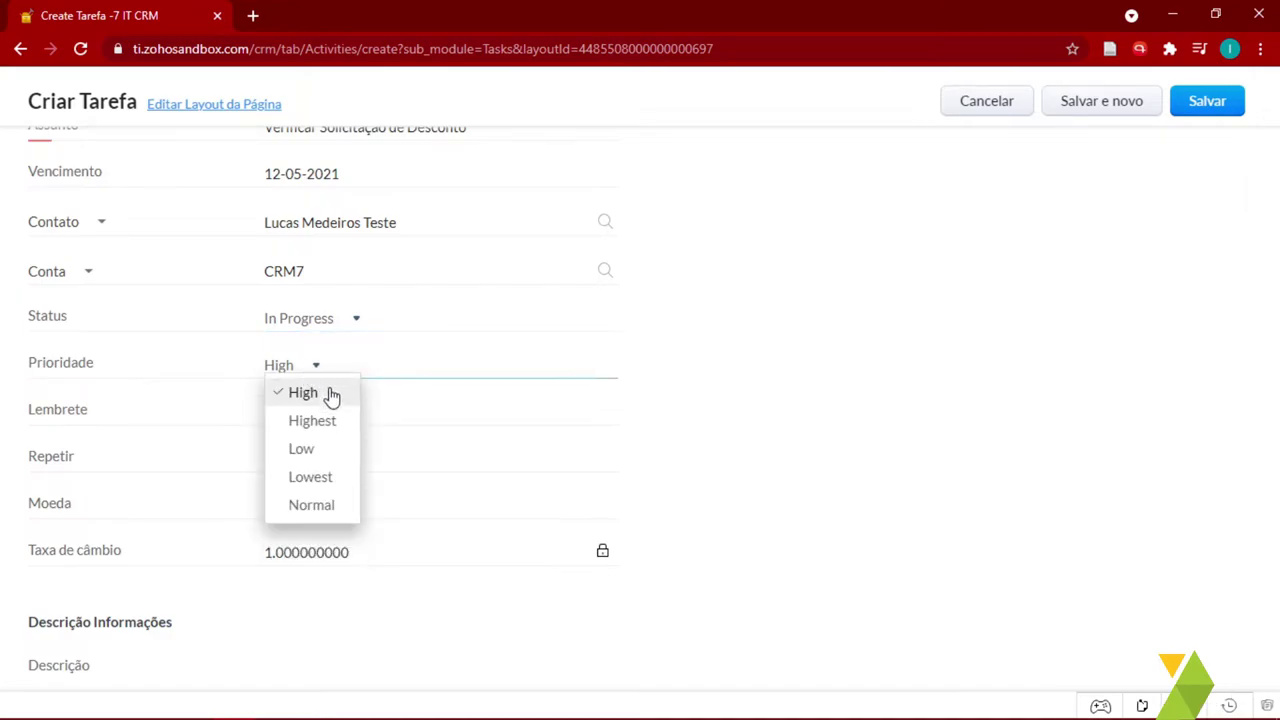
pyautogui.click(703, 366)
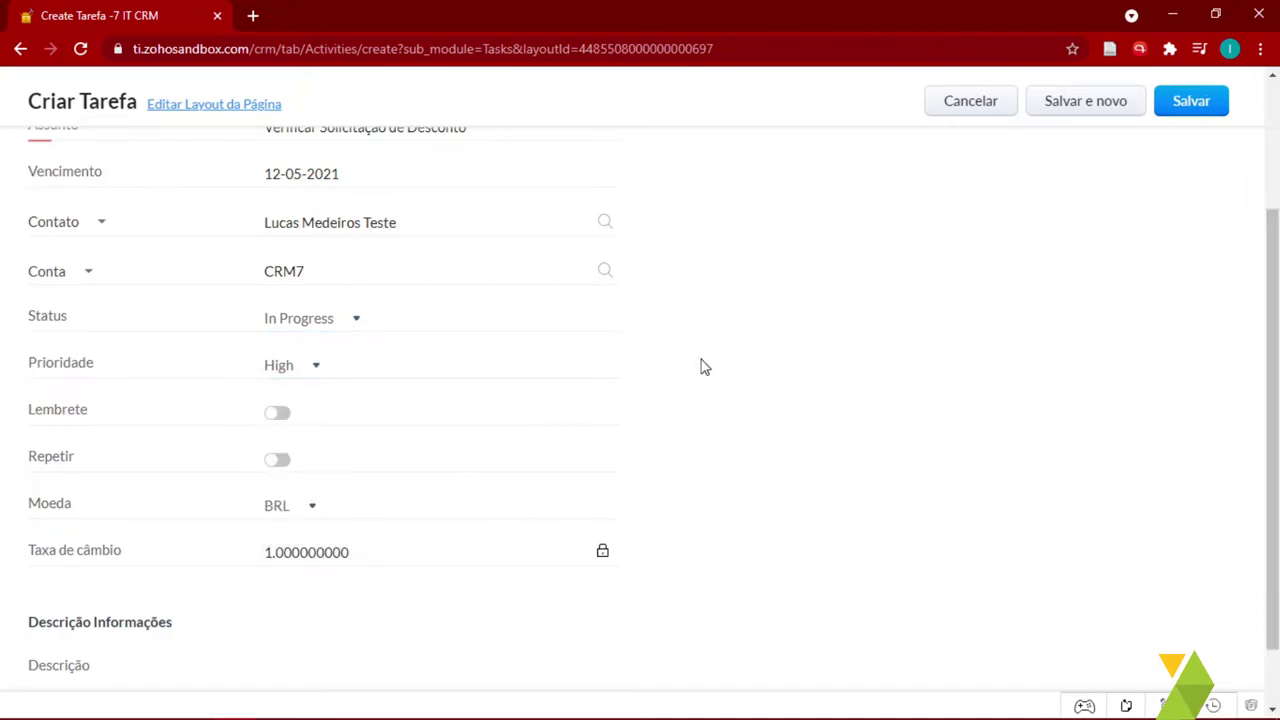
# Step: Add a reminder for 11-05-2021 at 01:00 PM with notification by both e-mail and pop-up (Ambos), and save the task
pyautogui.click(278, 416)
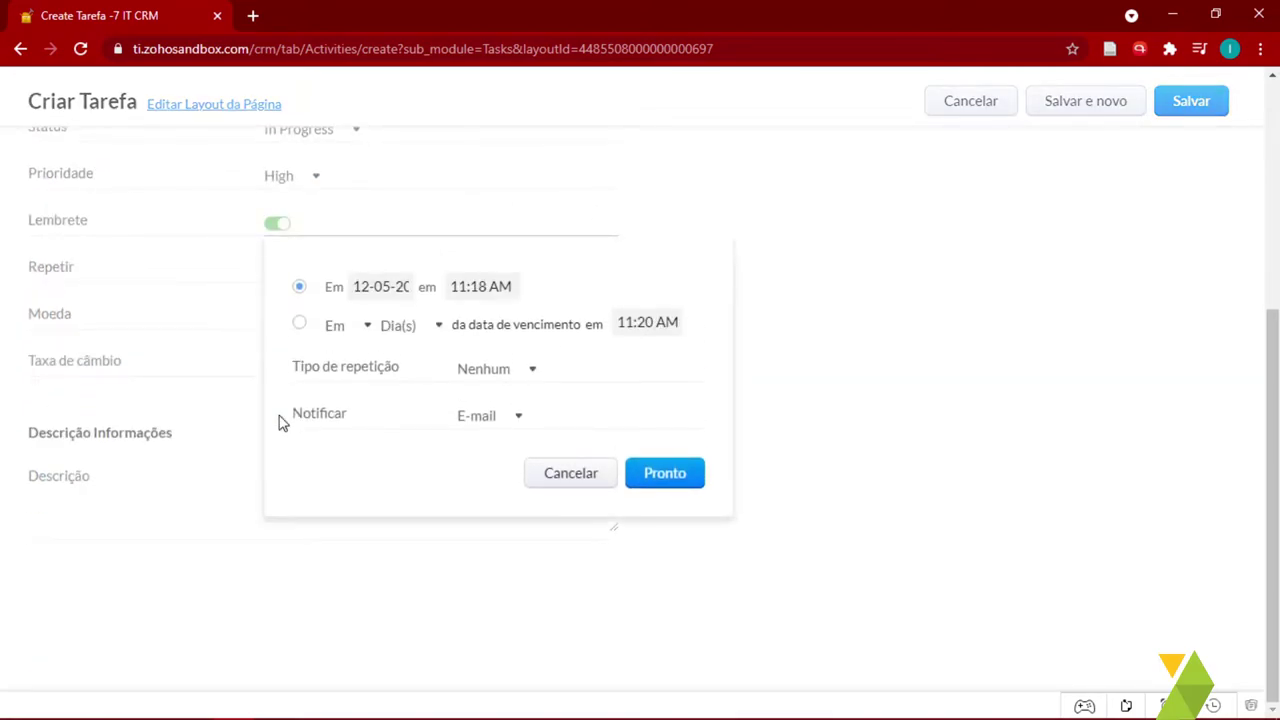
pyautogui.click(390, 286)
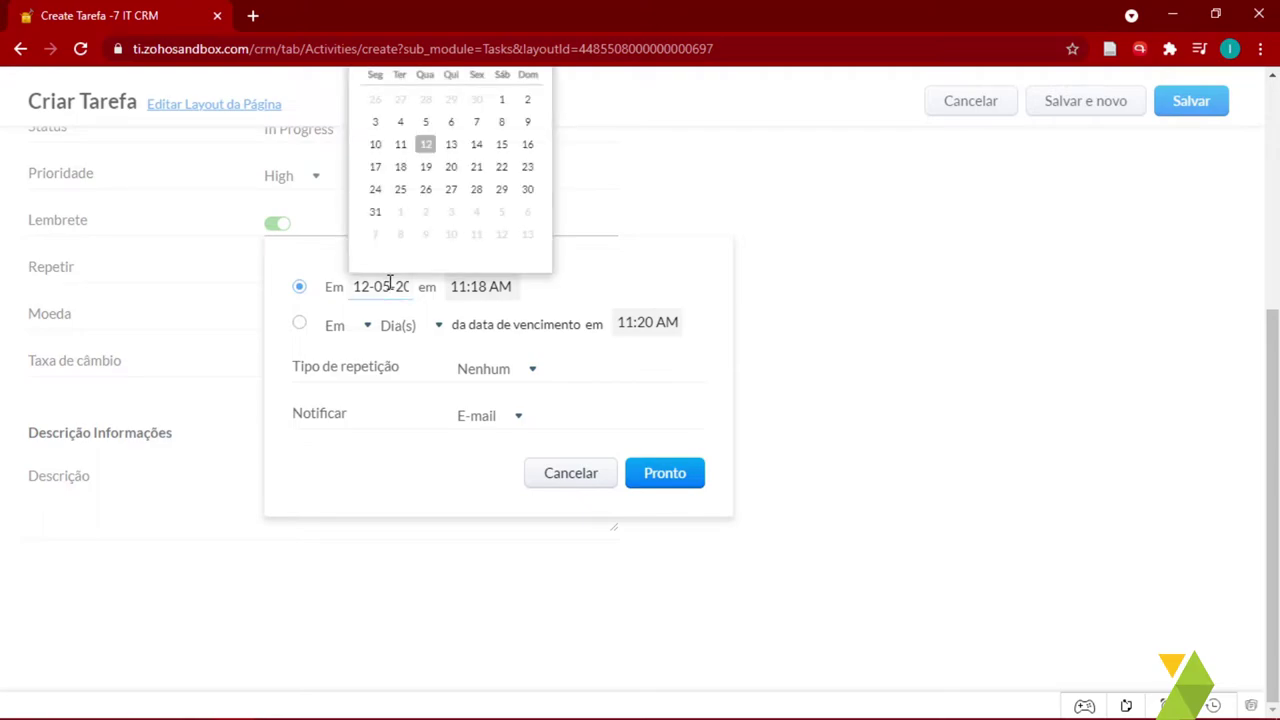
pyautogui.click(401, 146)
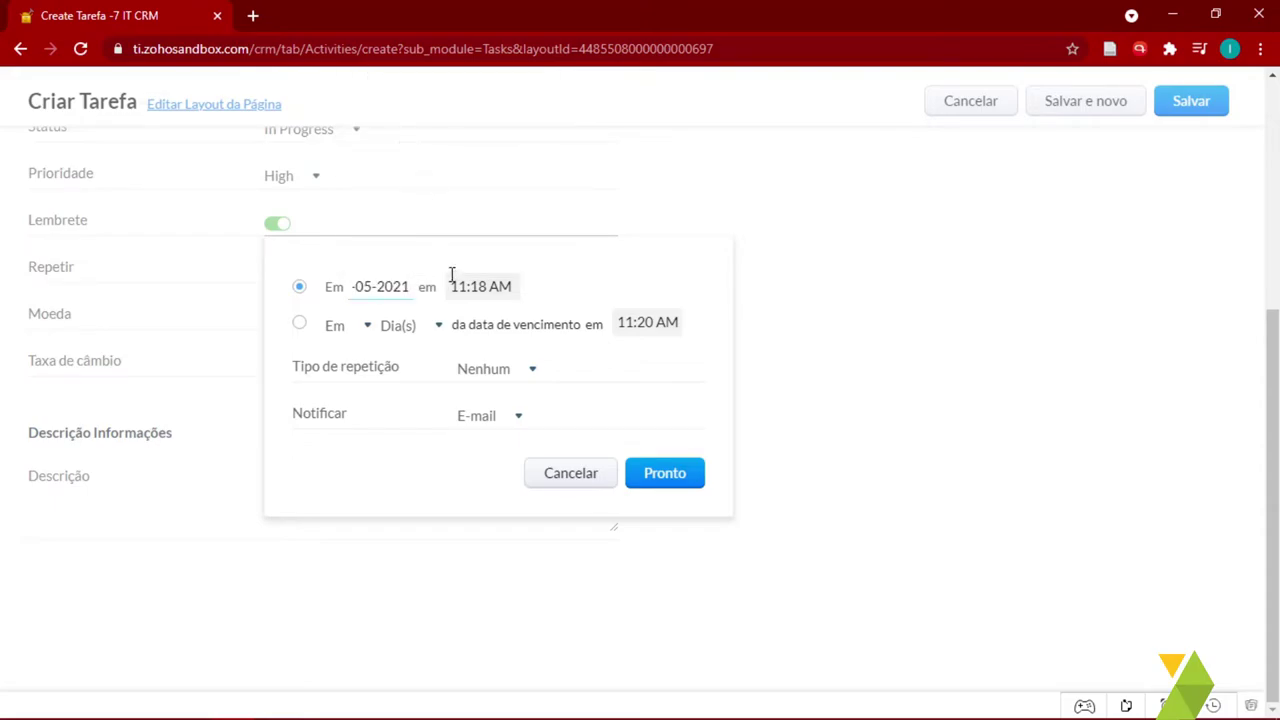
pyautogui.click(474, 285)
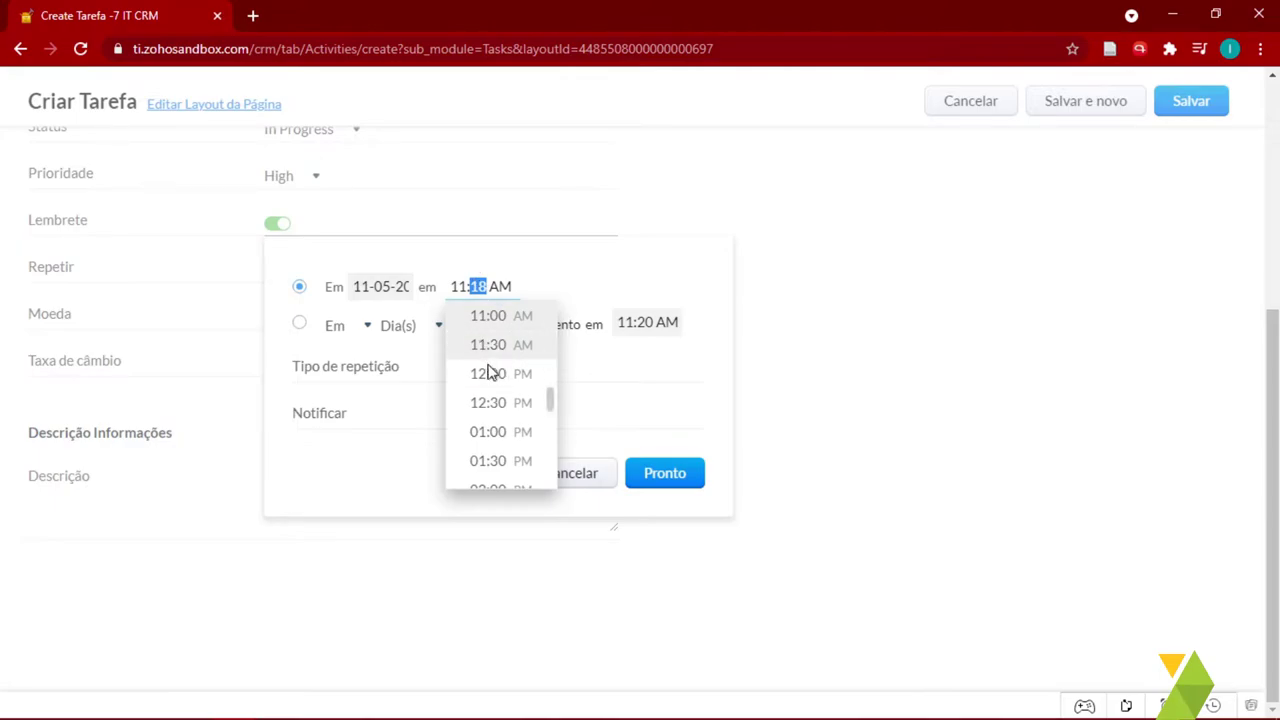
pyautogui.click(508, 431)
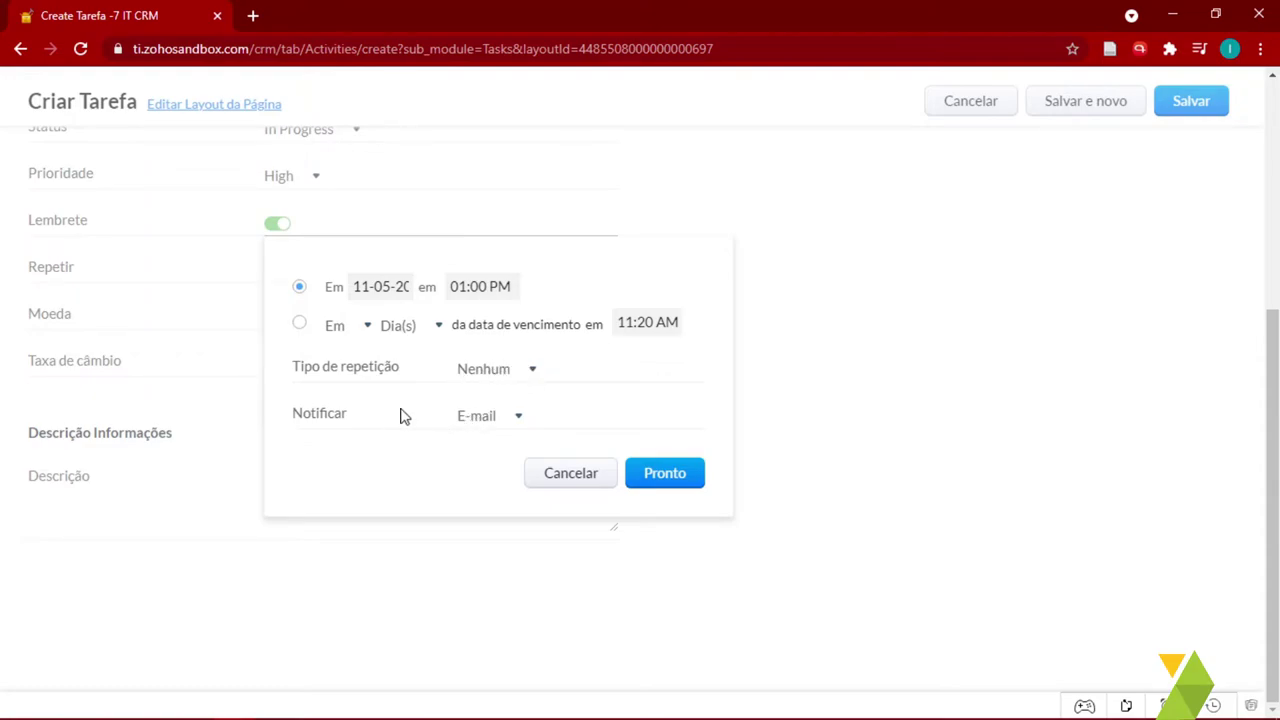
pyautogui.click(490, 417)
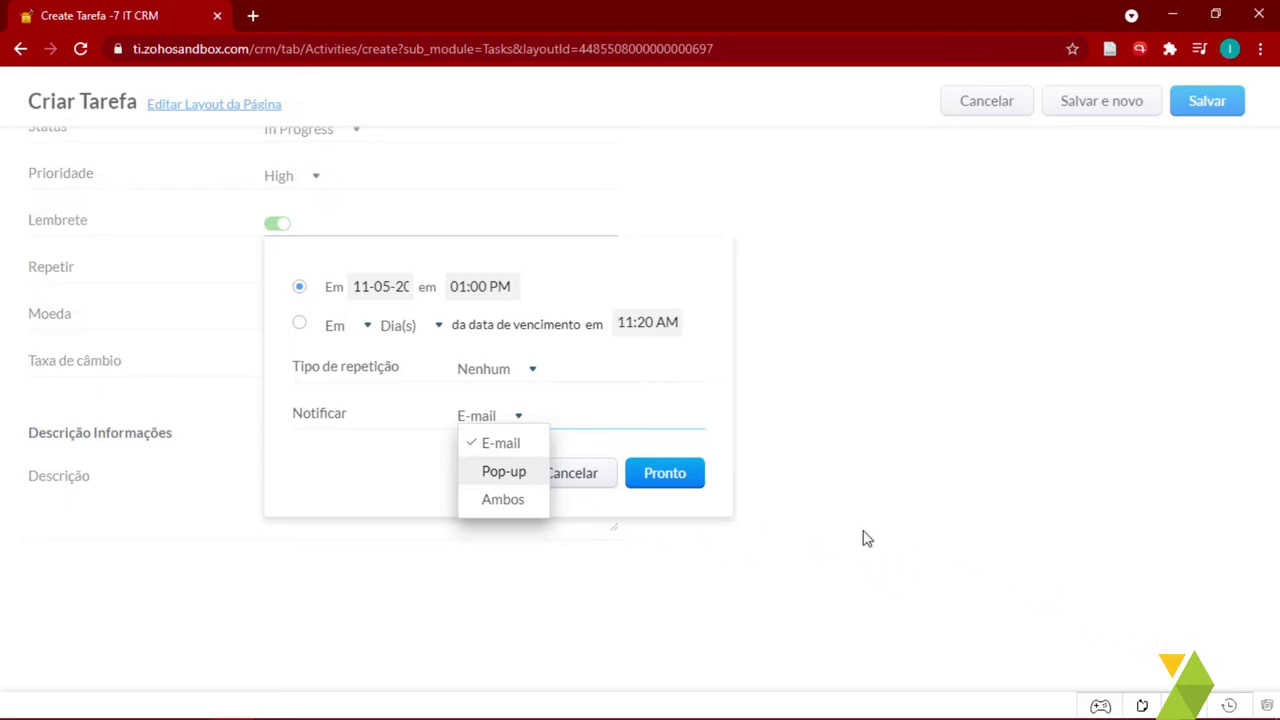
pyautogui.click(497, 503)
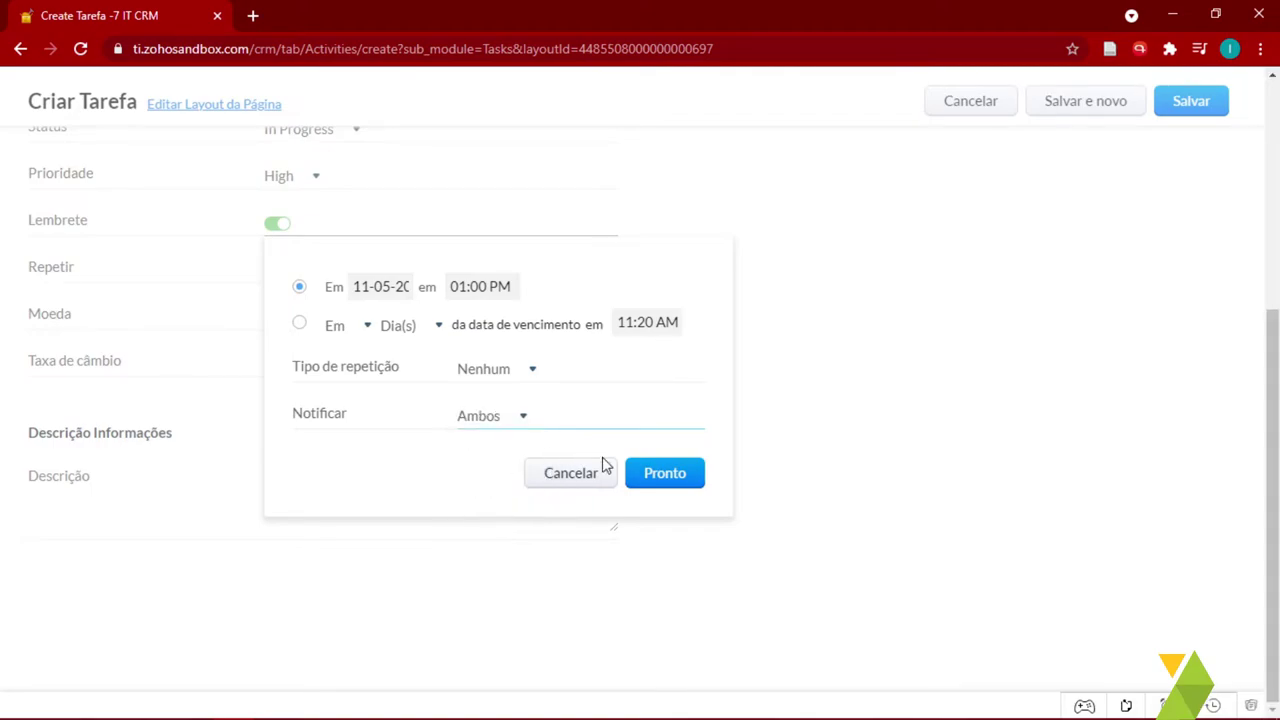
pyautogui.click(666, 480)
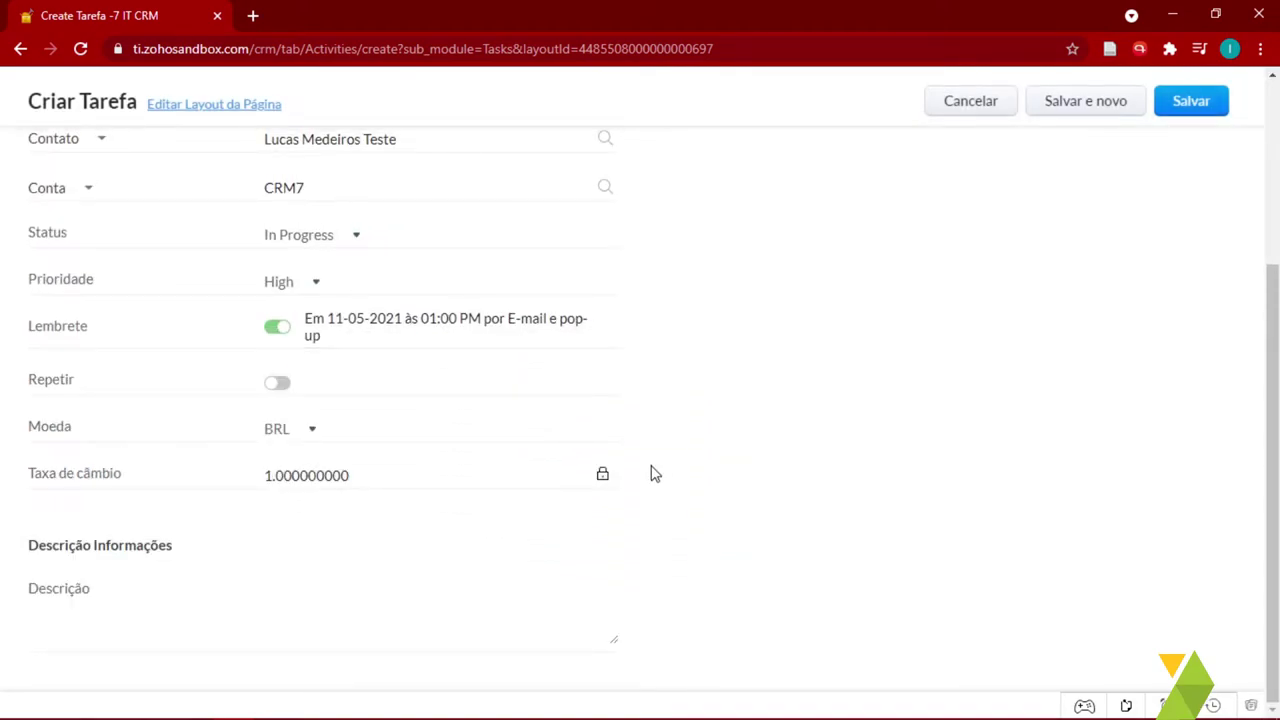
pyautogui.click(1189, 103)
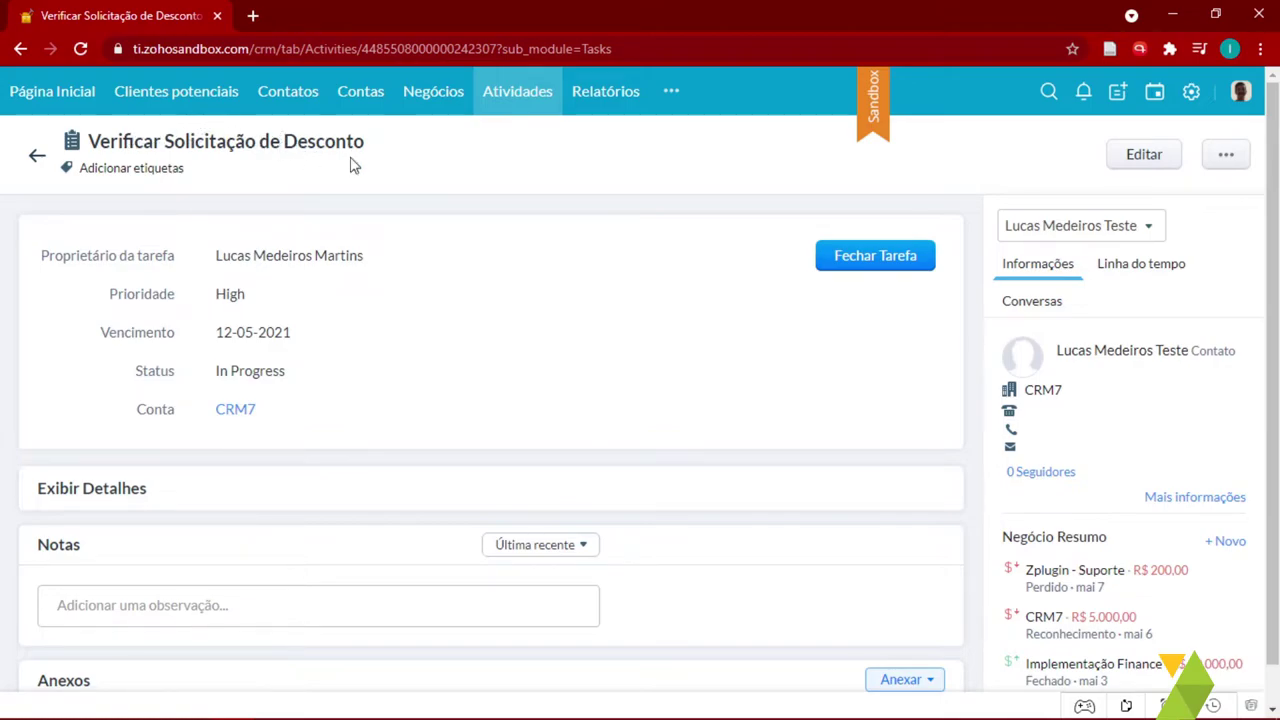
# Step: Open the contact linked to the saved task and check the open activities on that record
pyautogui.scroll(-1, 399, 176)
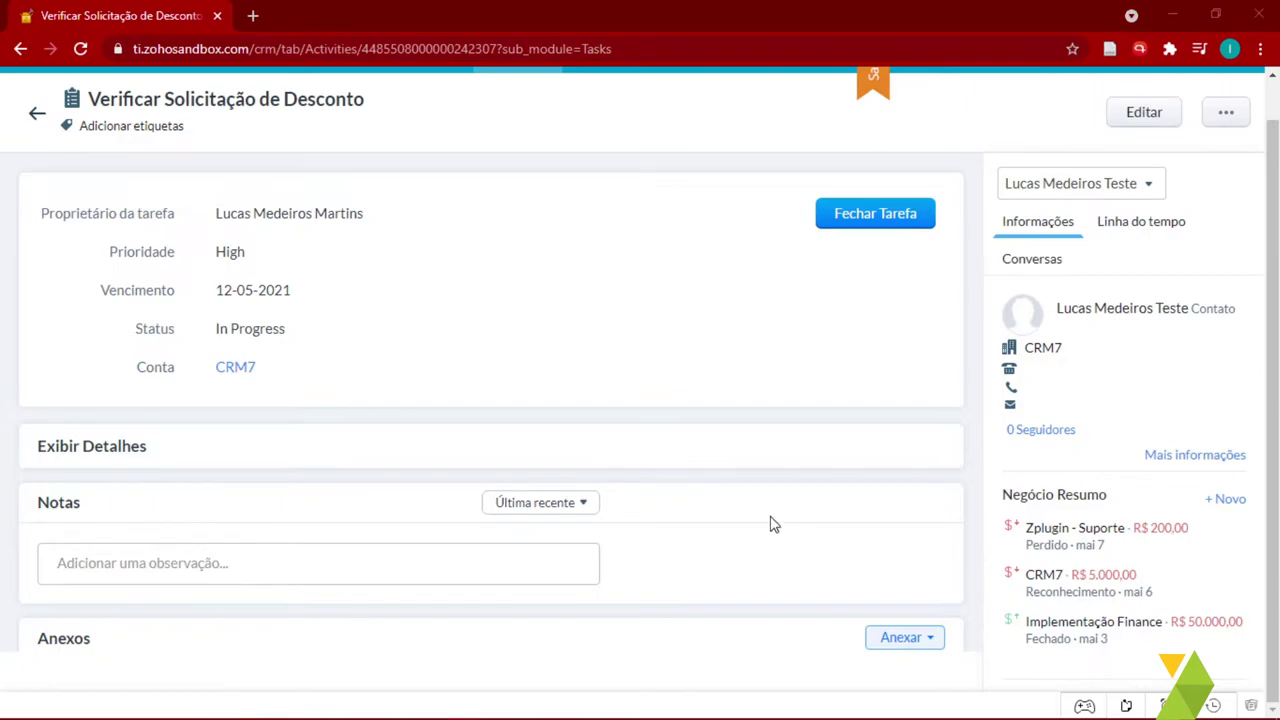
pyautogui.click(1137, 313)
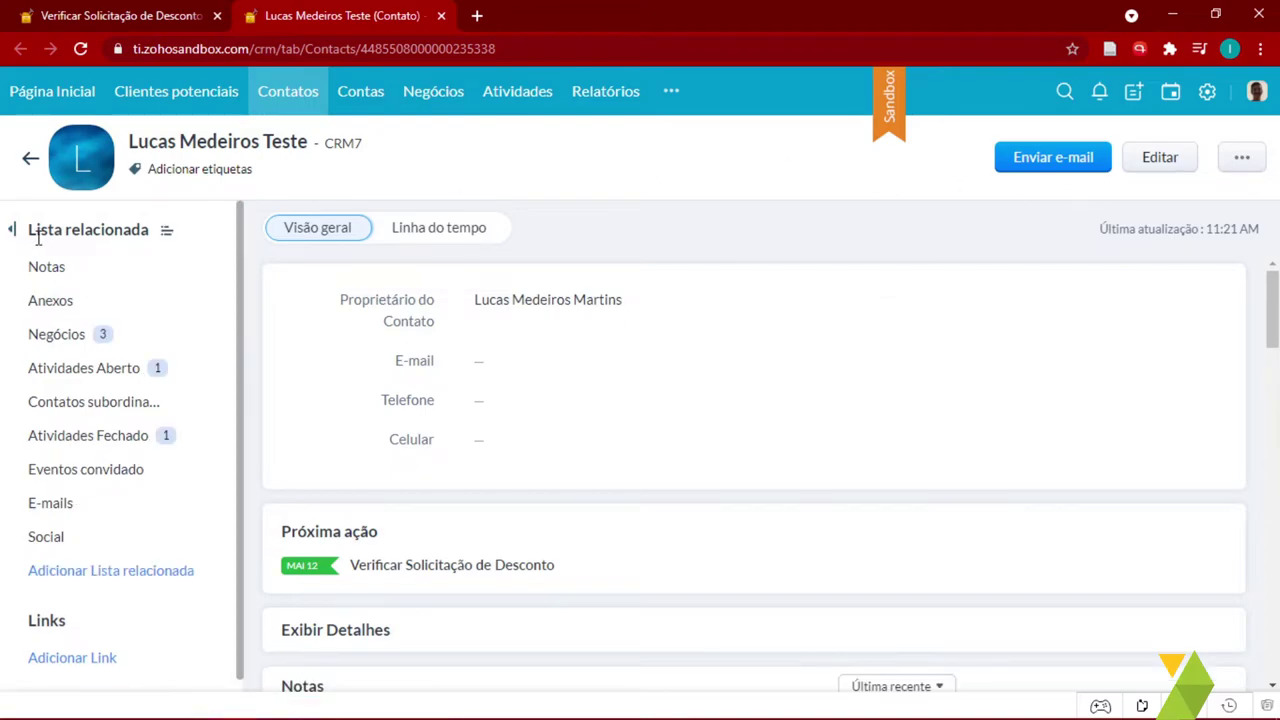
pyautogui.click(72, 378)
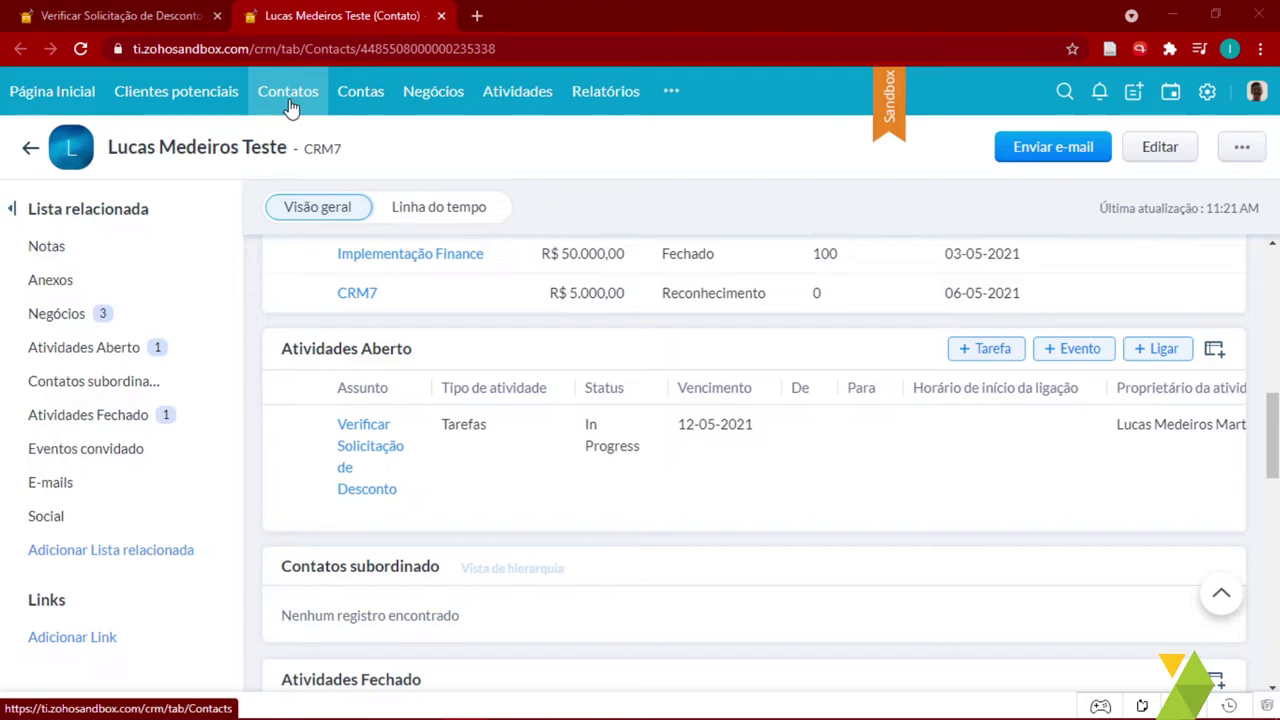
# Step: Open the CRM7 account record and check its open activities for the task
pyautogui.click(370, 100)
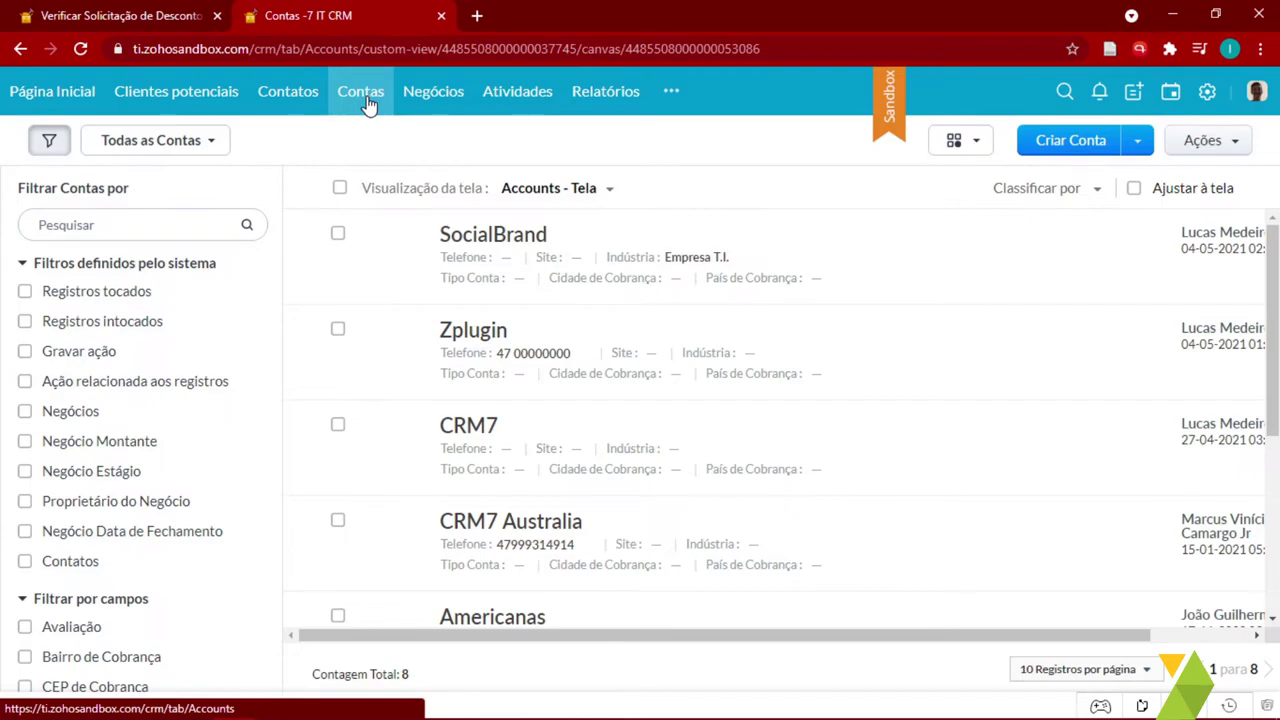
pyautogui.click(480, 433)
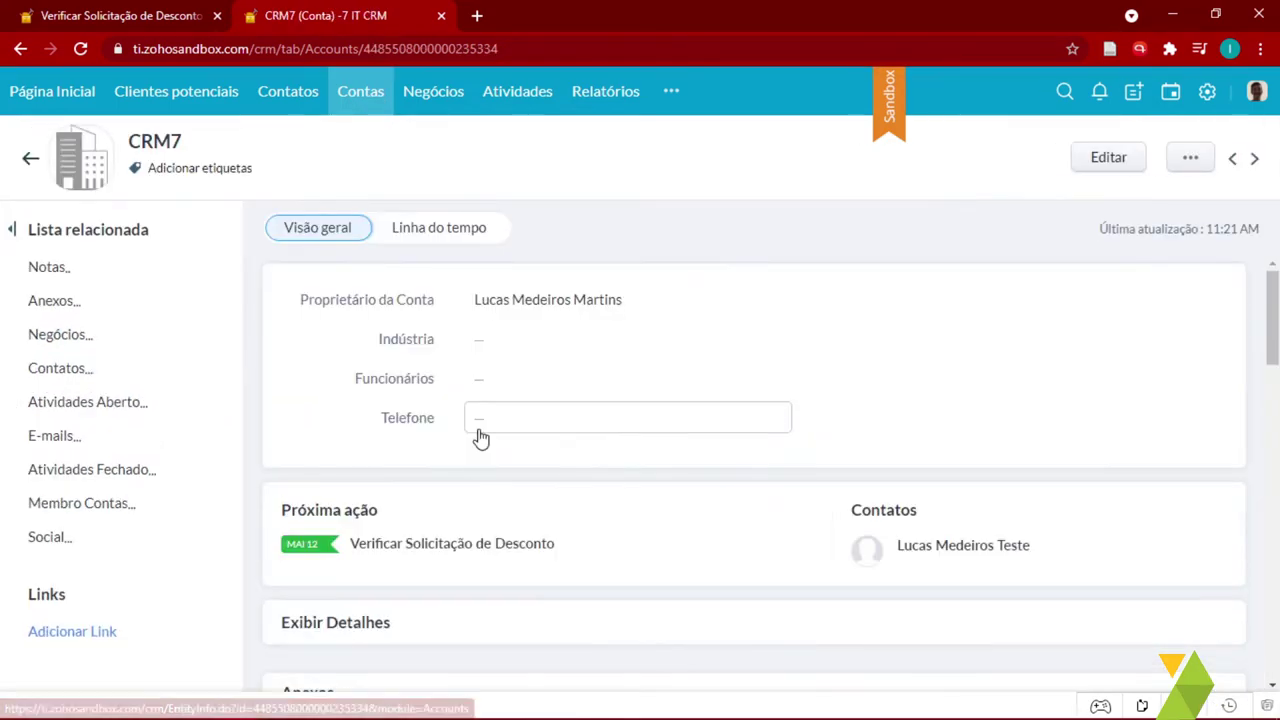
pyautogui.click(78, 405)
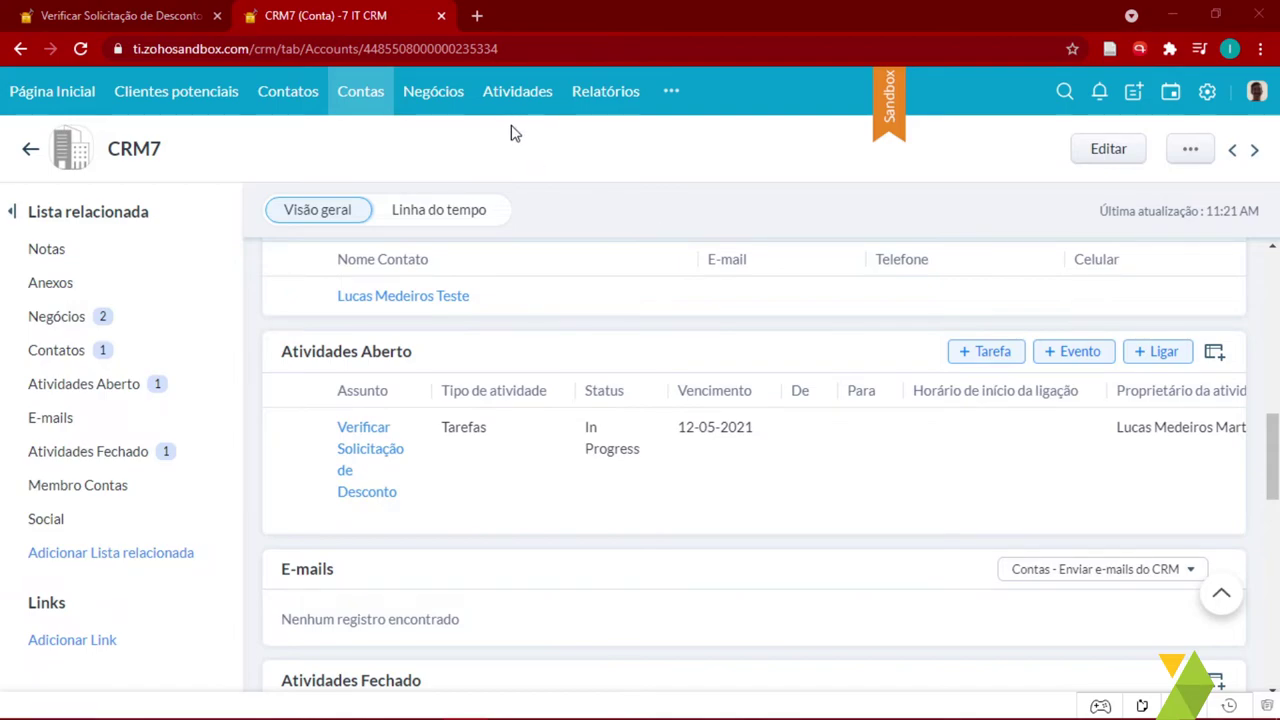
# Step: Return to the overview of all activities
pyautogui.click(517, 94)
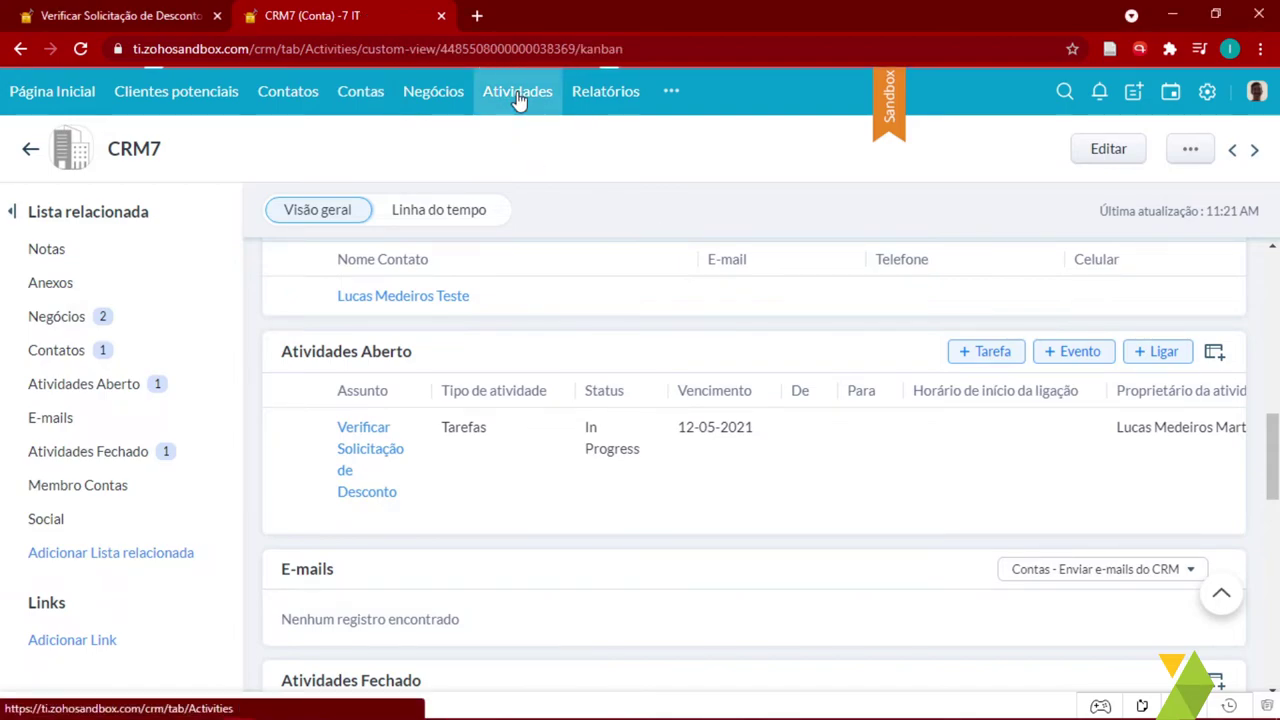